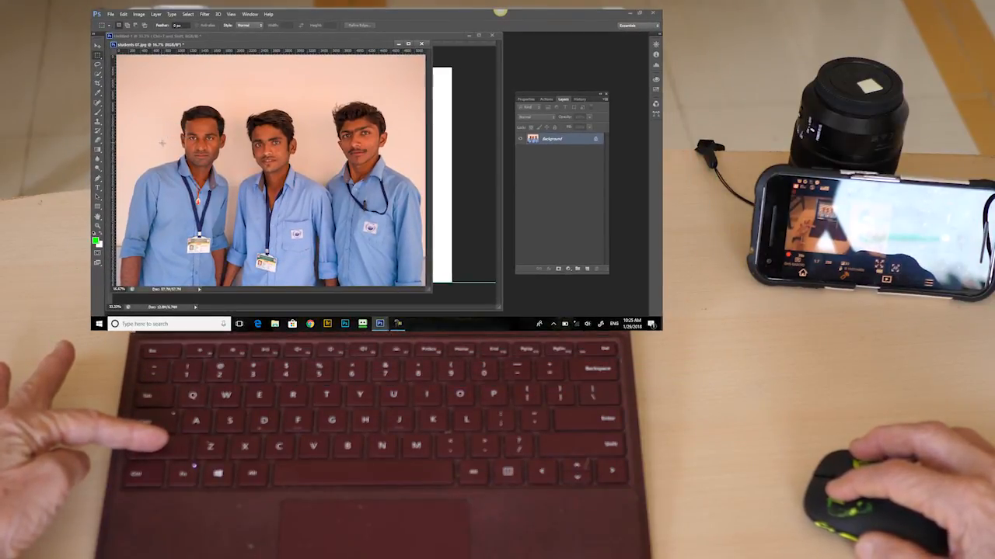
Select a square area around the left student's head and shoulders in students 07.jpg and copy it
left_click(145, 104)
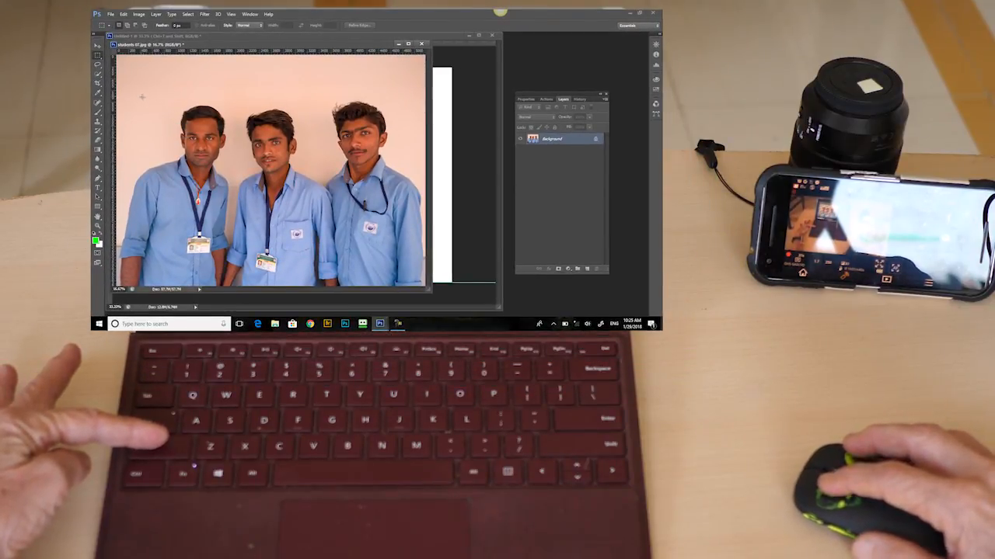
left_click_drag(134, 95, 240, 211)
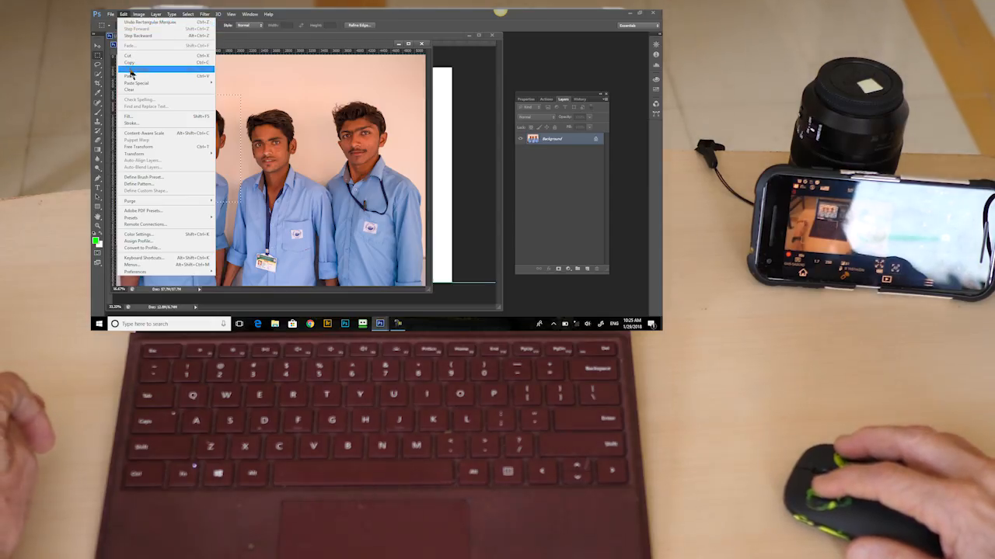
left_click(138, 69)
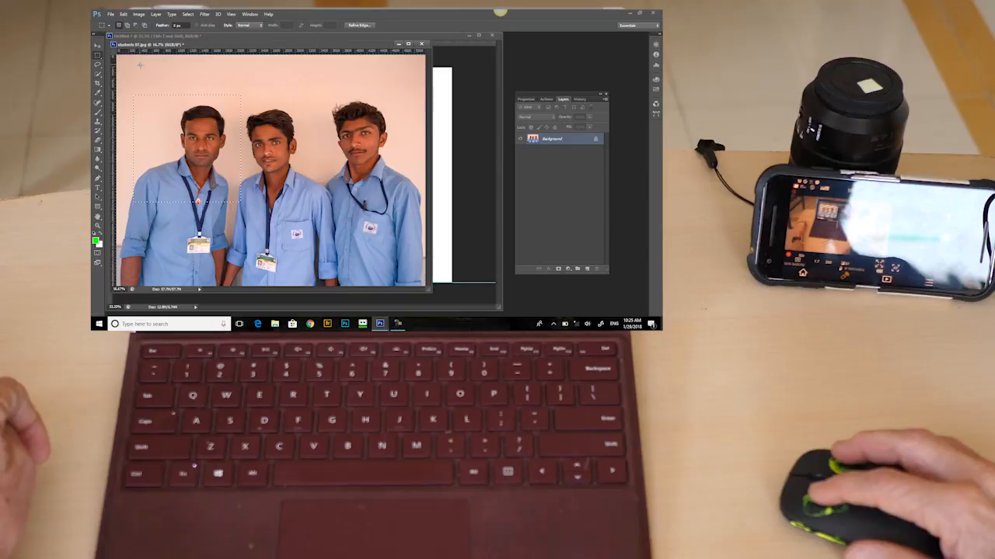
Switch to the Untitled-1 document and paste the copied square portrait onto a new layer
left_click(249, 14)
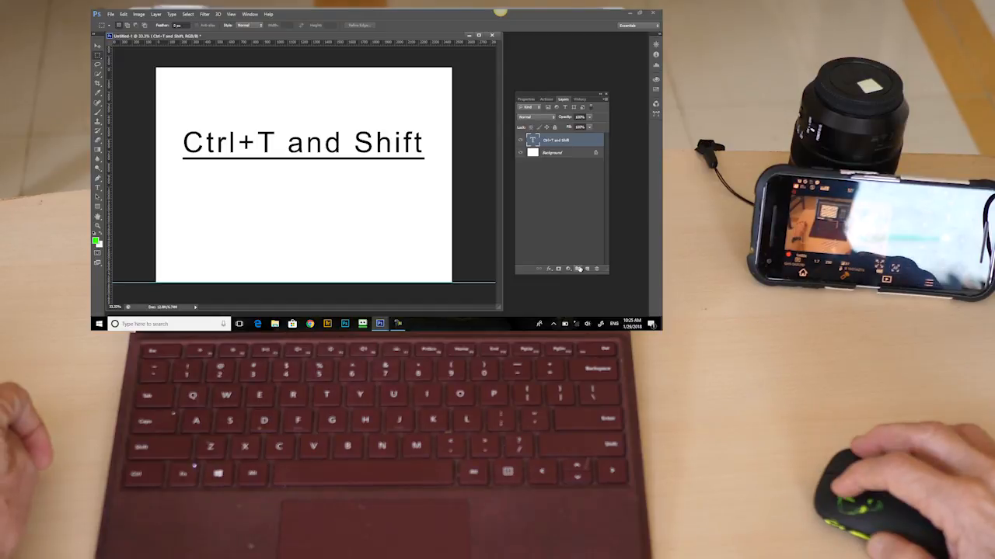
left_click(587, 268)
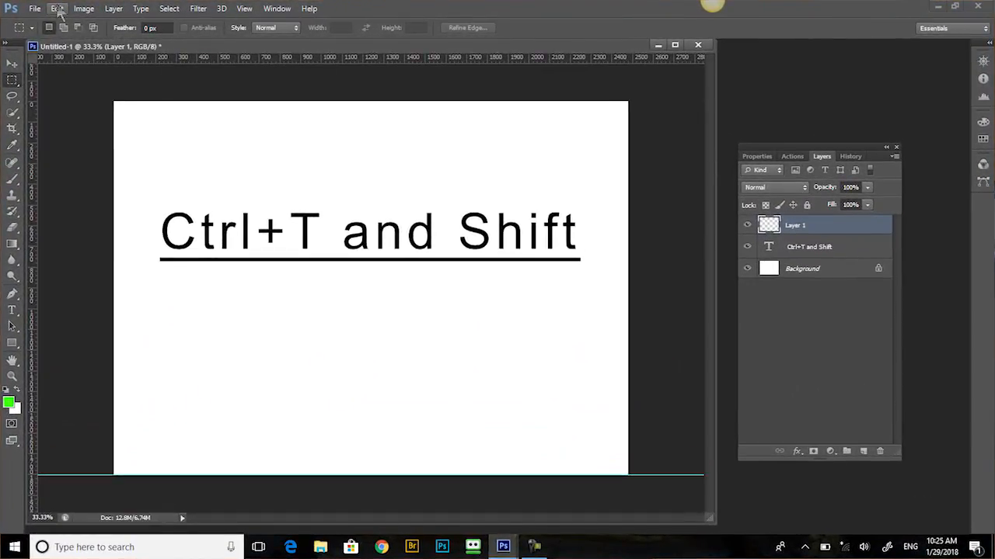
left_click(57, 9)
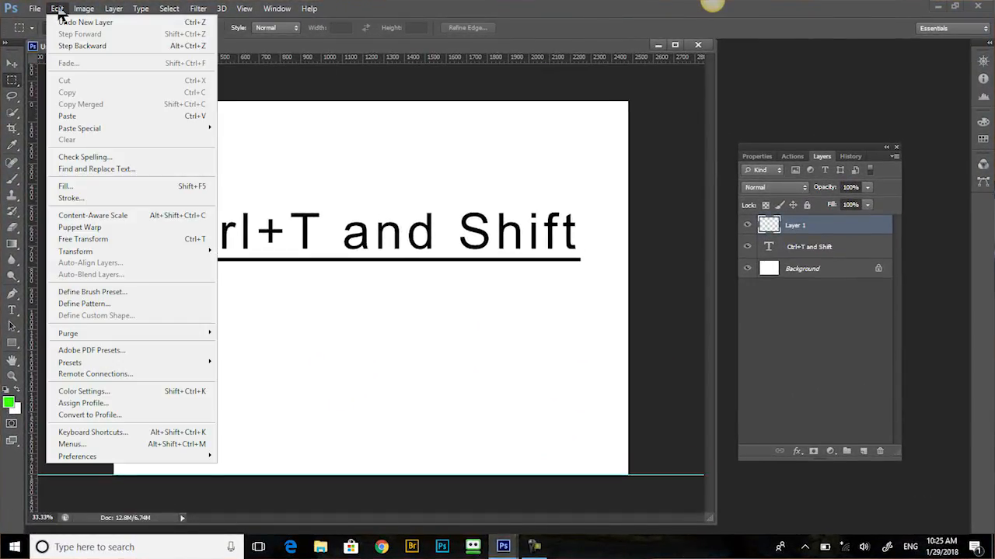
left_click(67, 117)
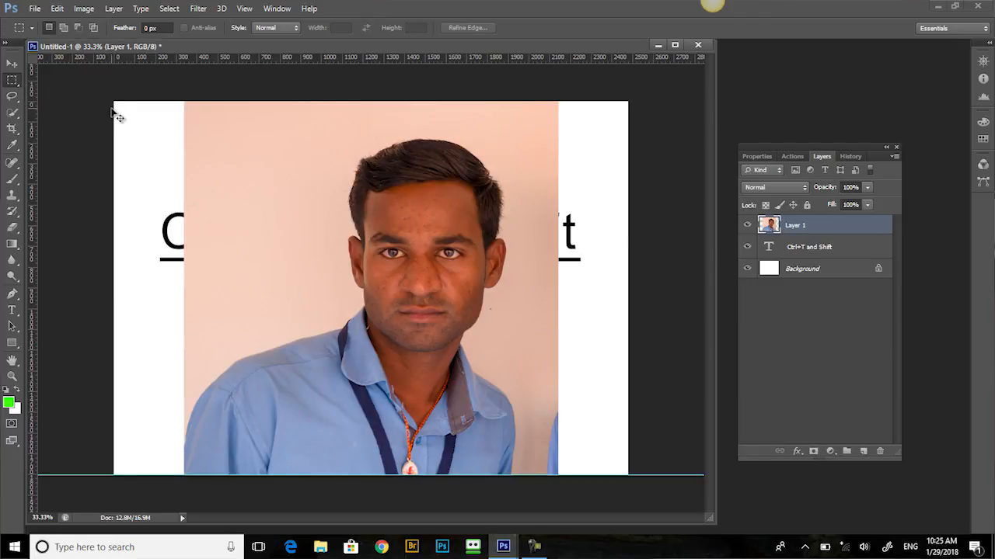
Scale the pasted square portrait proportionally to about 33% and place it below the left half of the heading
key("ctrl+t")
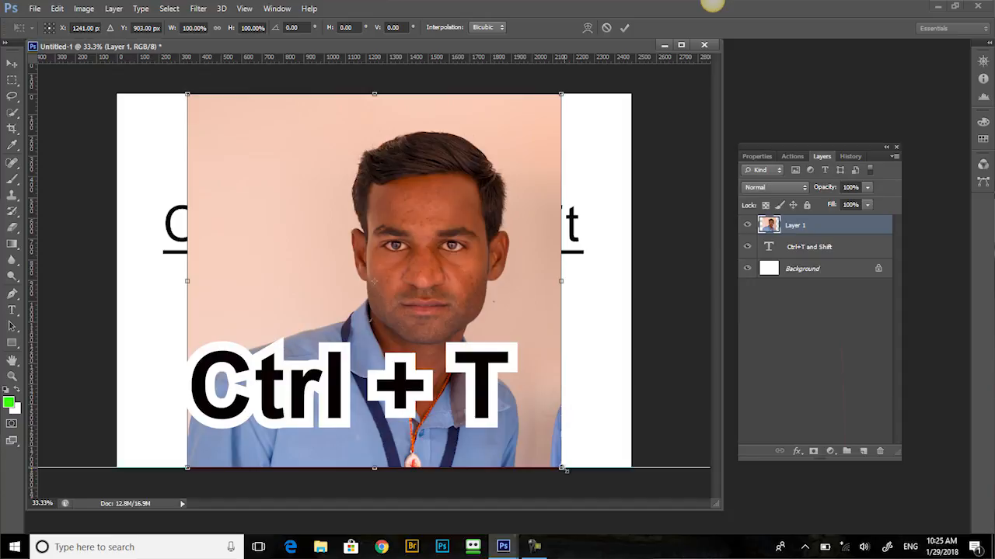
left_click_drag(551, 461, 326, 332)
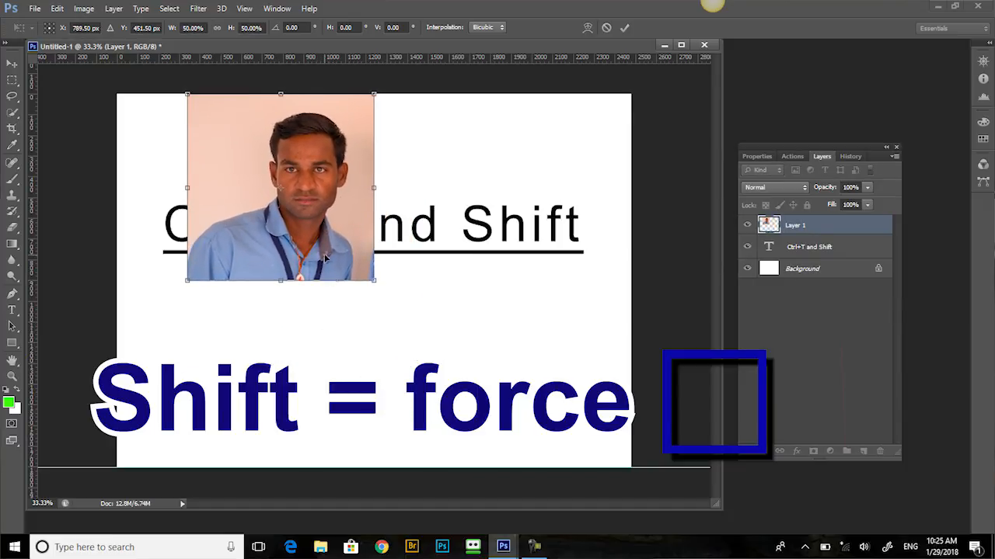
left_click_drag(293, 192, 310, 358)
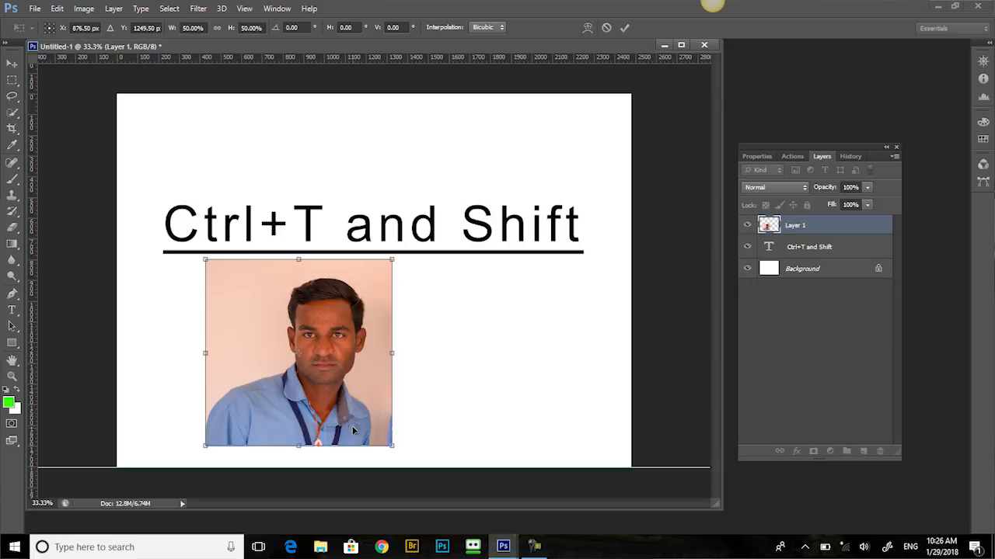
left_click_drag(393, 446, 330, 378)
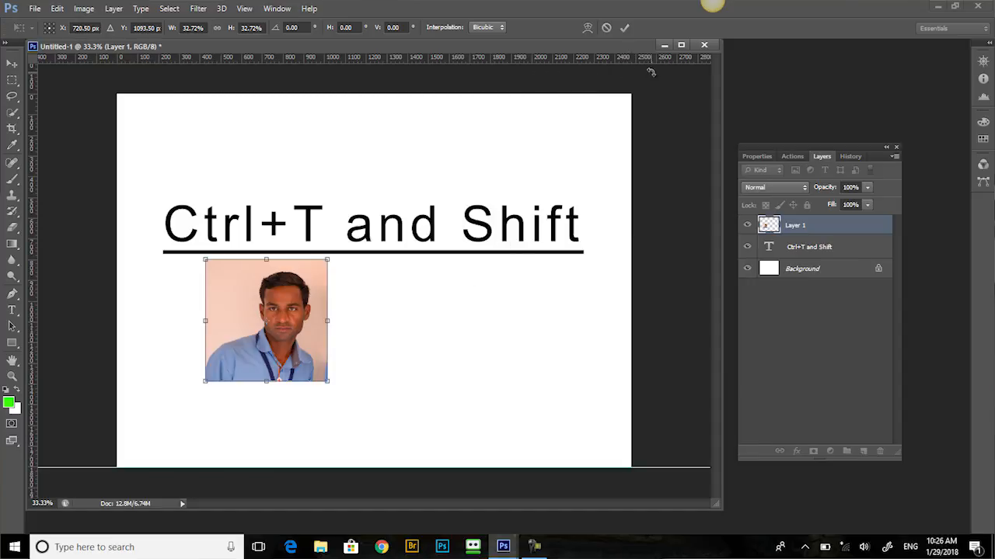
left_click(625, 28)
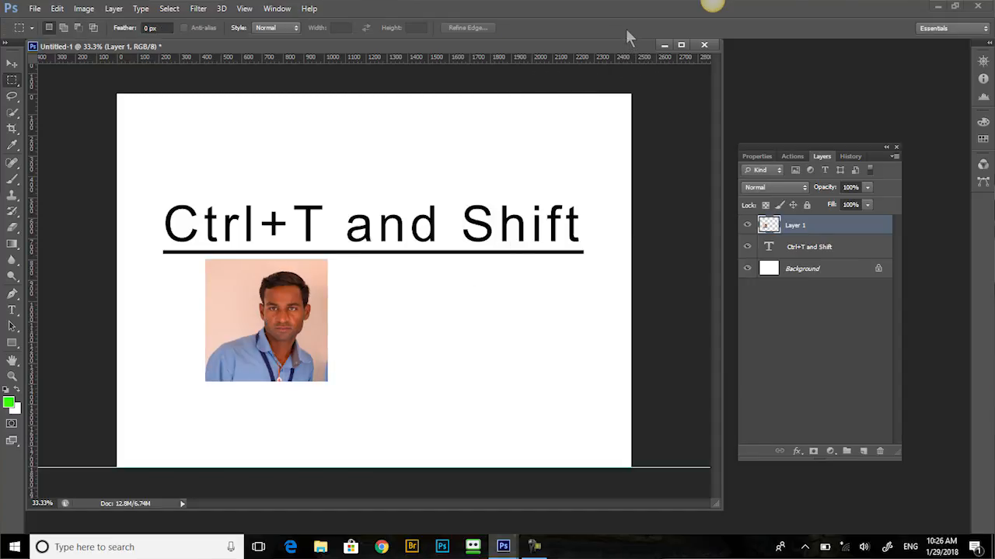
In students 07.jpg, make a perfectly circular selection around the middle student's head and shoulders with the Elliptical Marquee tool
left_click(278, 9)
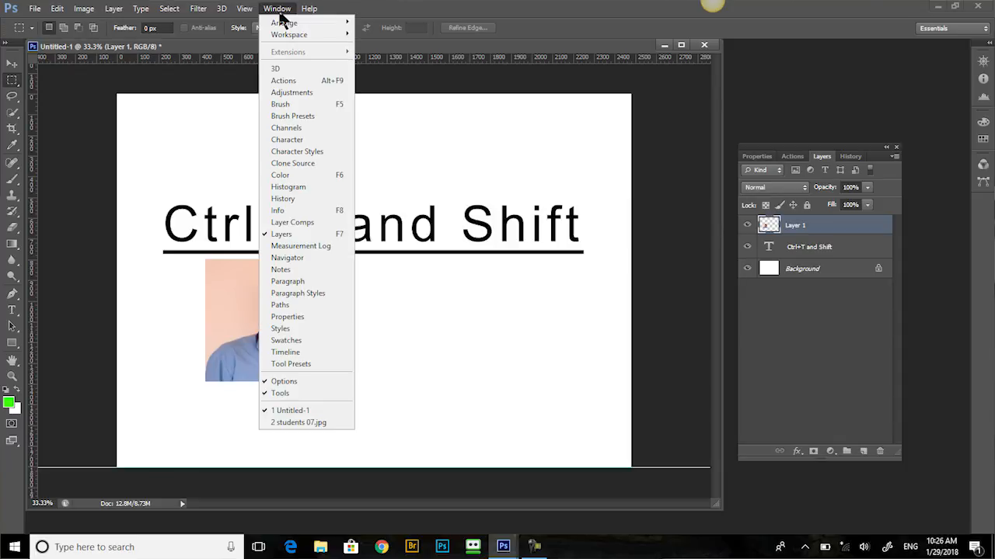
left_click(306, 425)
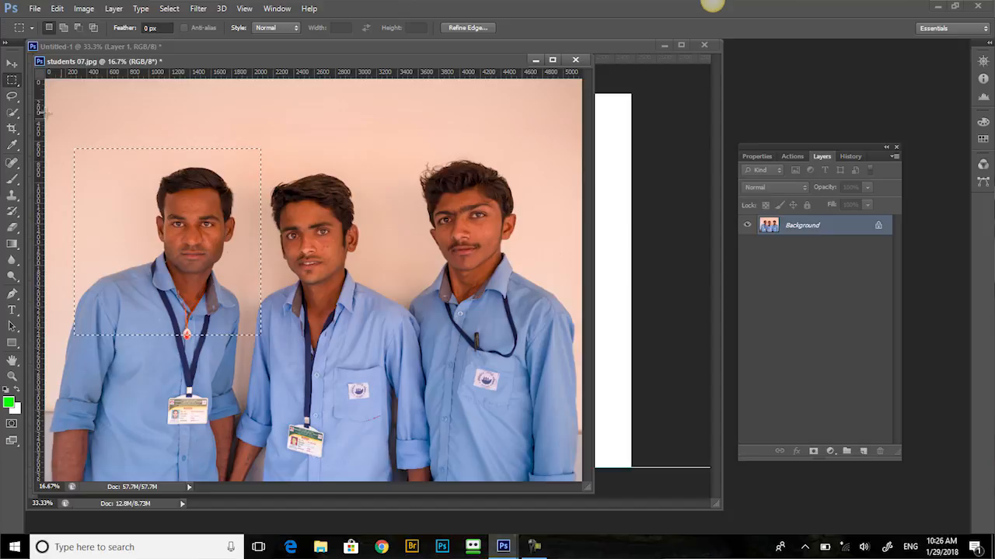
right_click(15, 82)
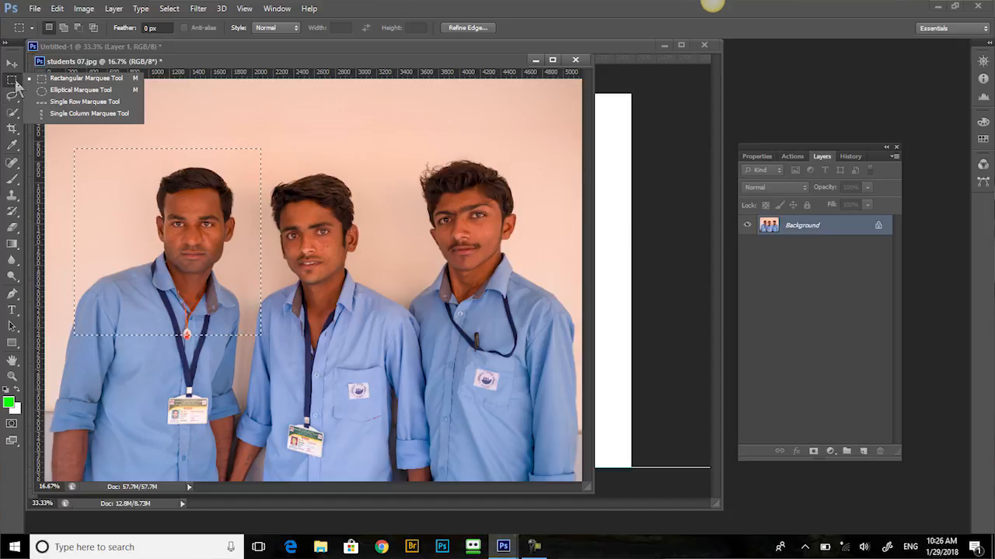
left_click(66, 90)
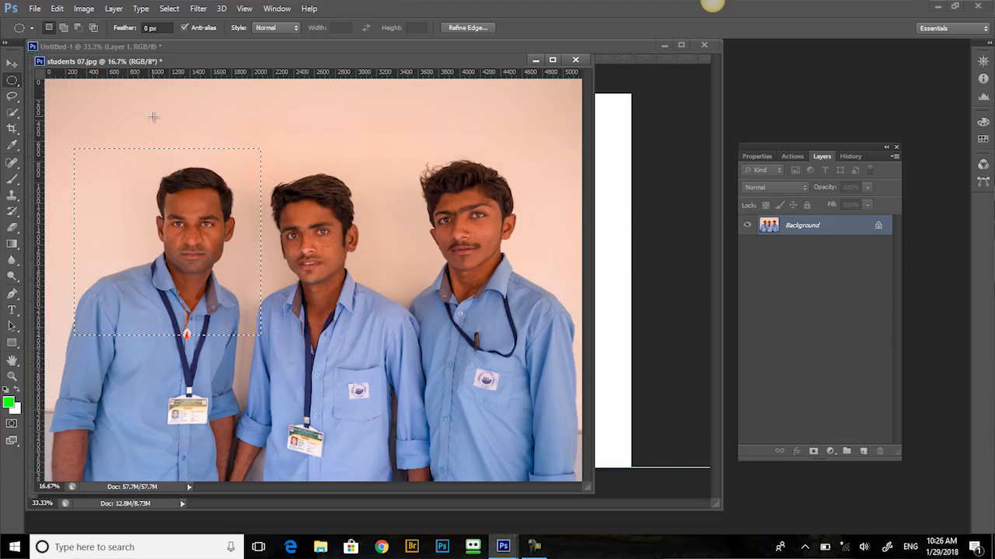
left_click(153, 117)
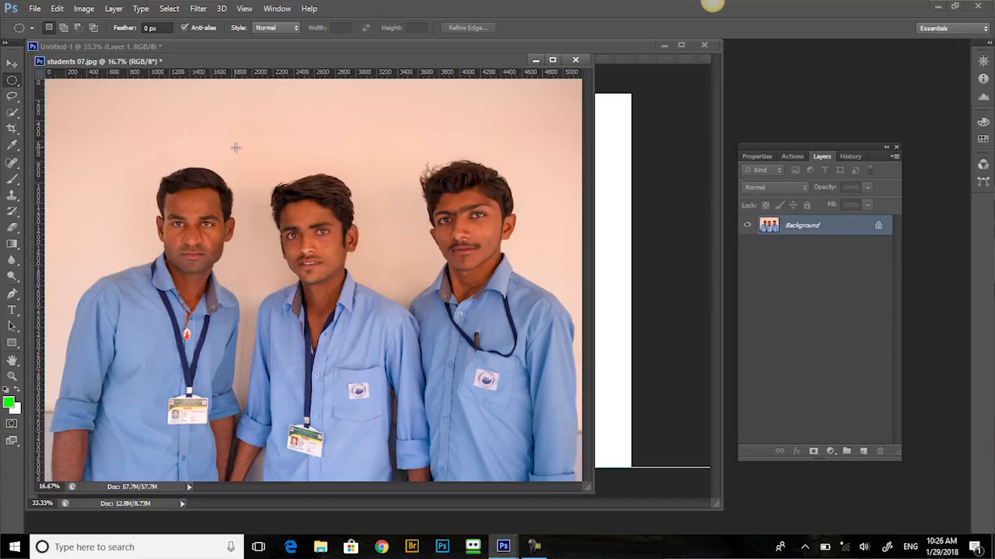
left_click_drag(233, 130, 363, 359)
key("shift")
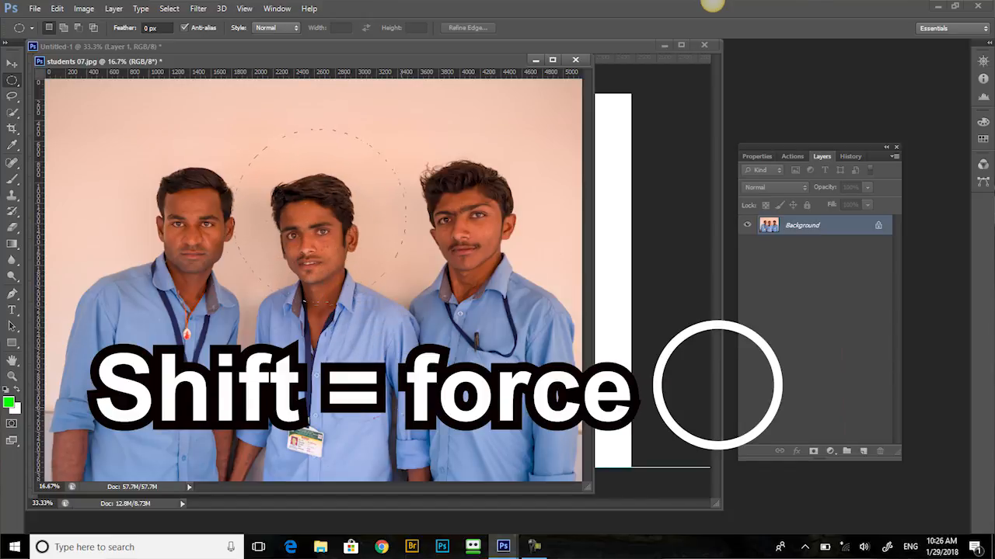
left_click_drag(340, 214, 351, 244)
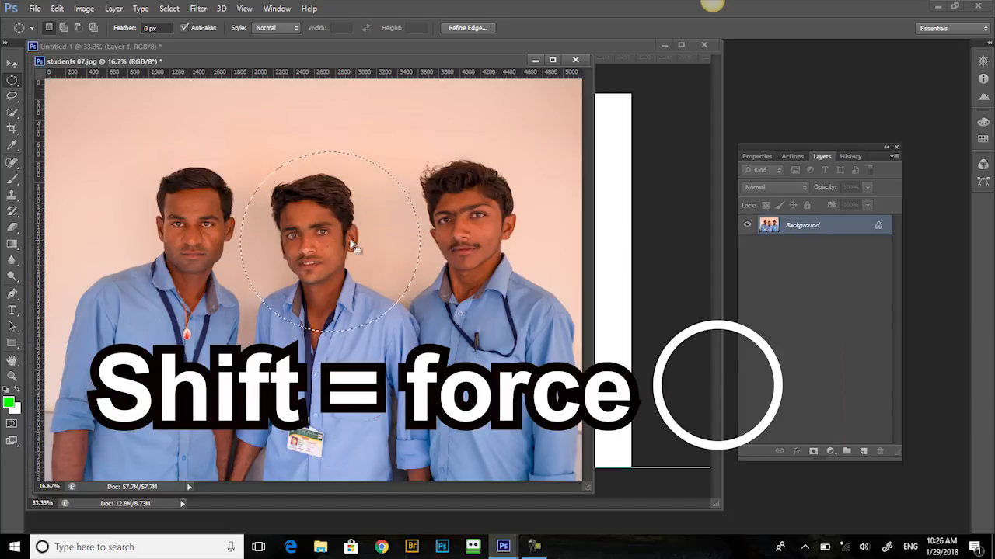
Copy the circular selection and paste it into the Untitled-1 document
left_click(58, 9)
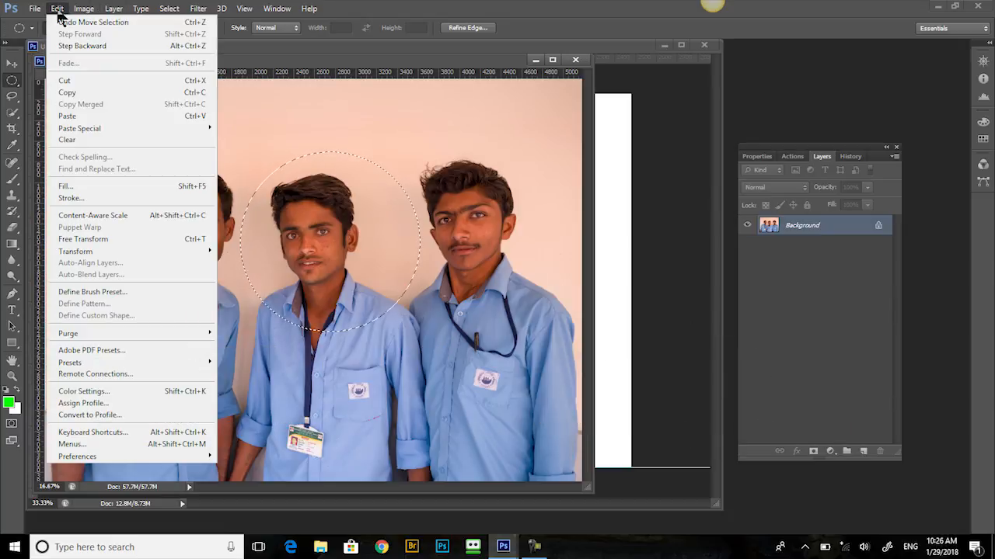
left_click(87, 93)
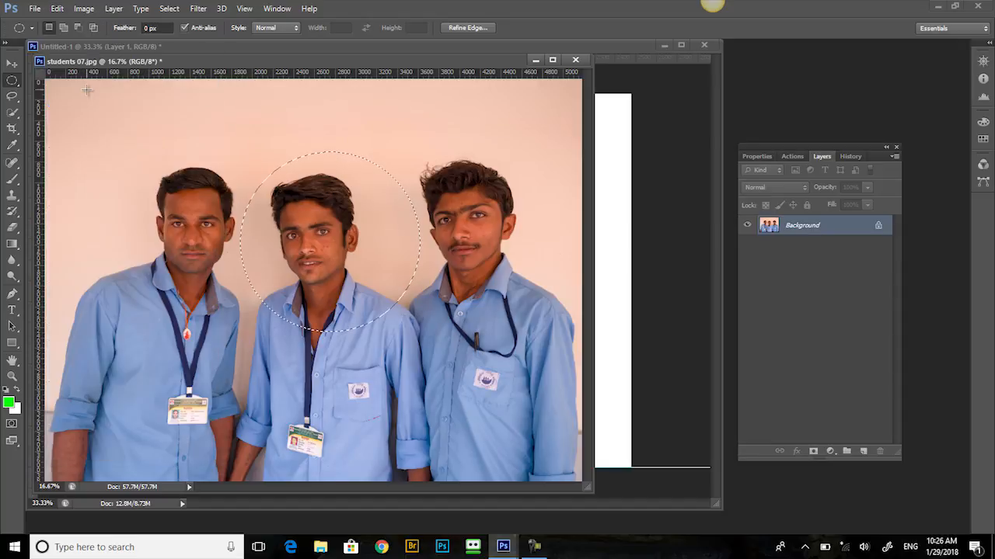
left_click(273, 9)
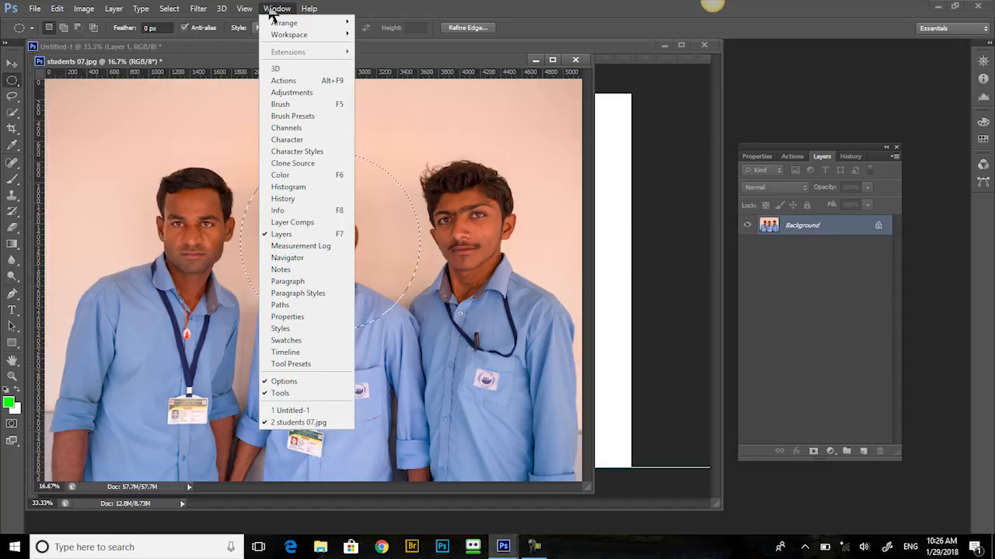
left_click(314, 412)
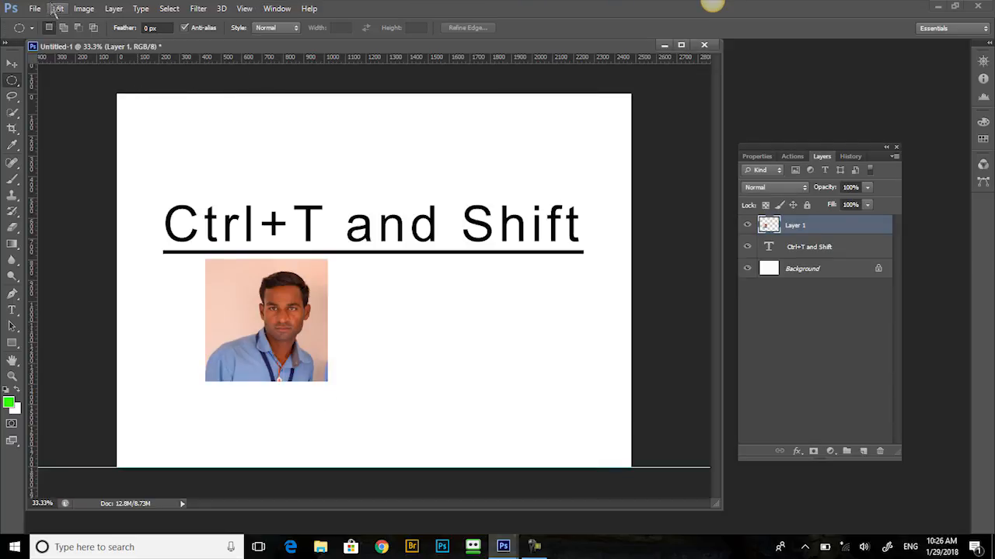
left_click(58, 9)
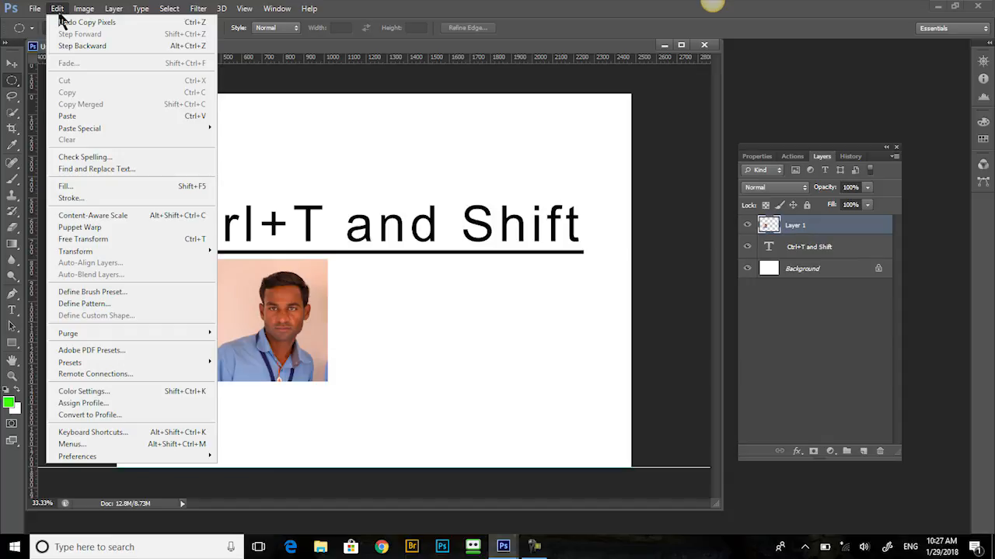
left_click(87, 116)
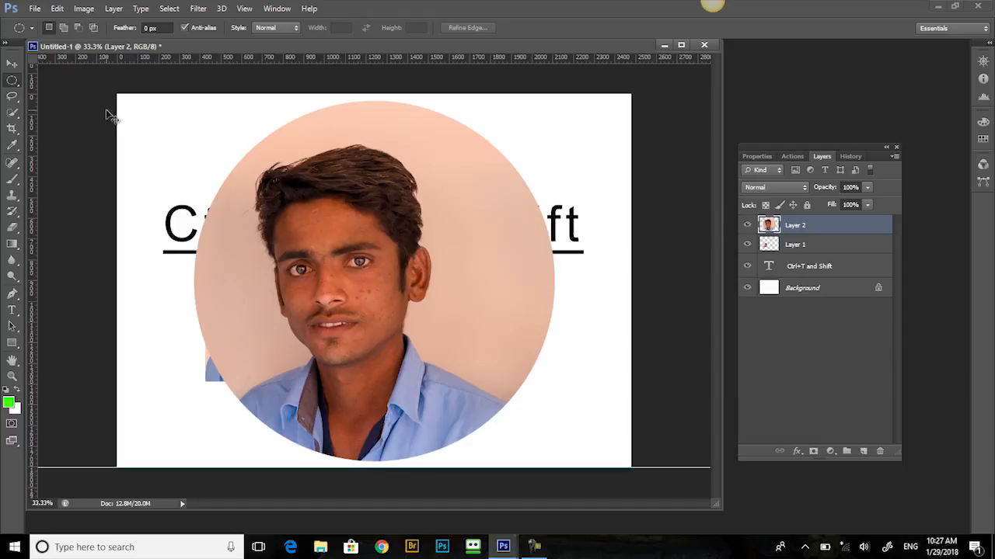
Scale the circular portrait proportionally to about 39% and place it below the right half of the heading
key("ctrl+t")
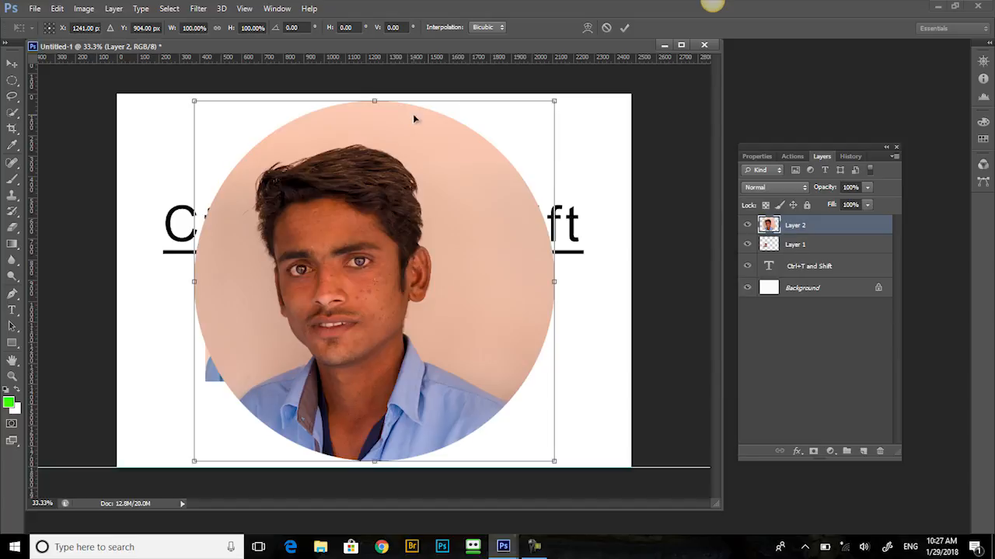
left_click_drag(559, 97, 190, 174)
key("shift")
left_click_drag(236, 383, 448, 335)
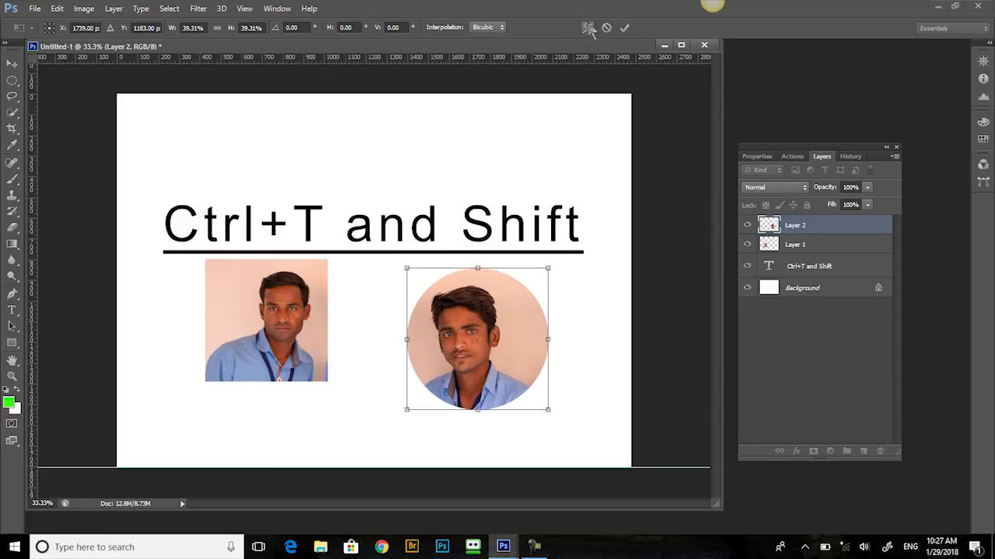
left_click(622, 29)
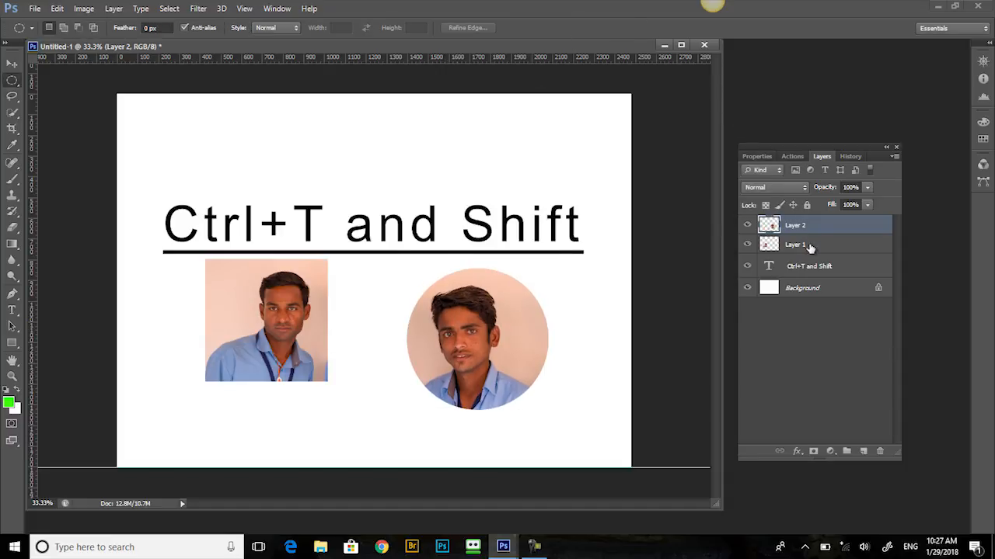
Move the square portrait on Layer 1 slightly down and left to line it up with the circular portrait
left_click(799, 249)
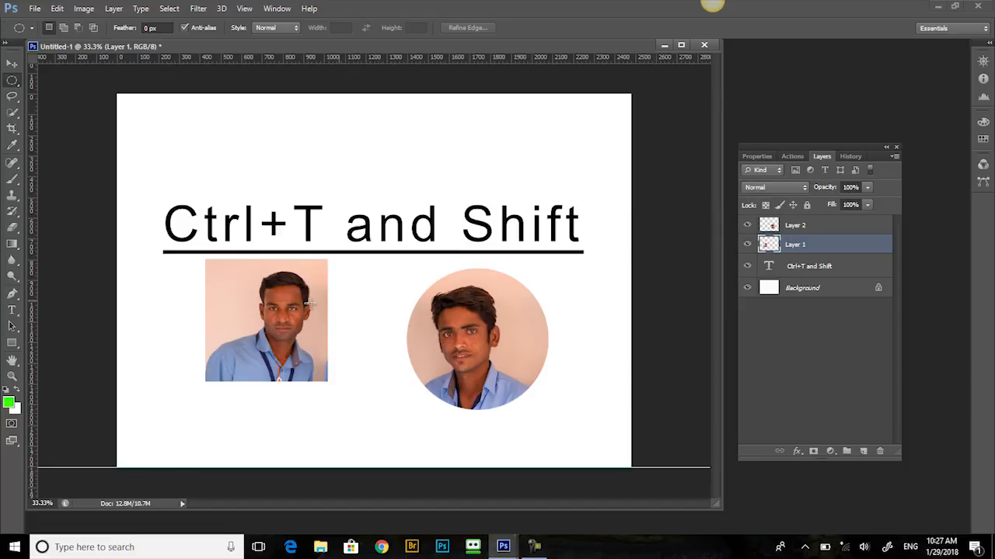
left_click(12, 64)
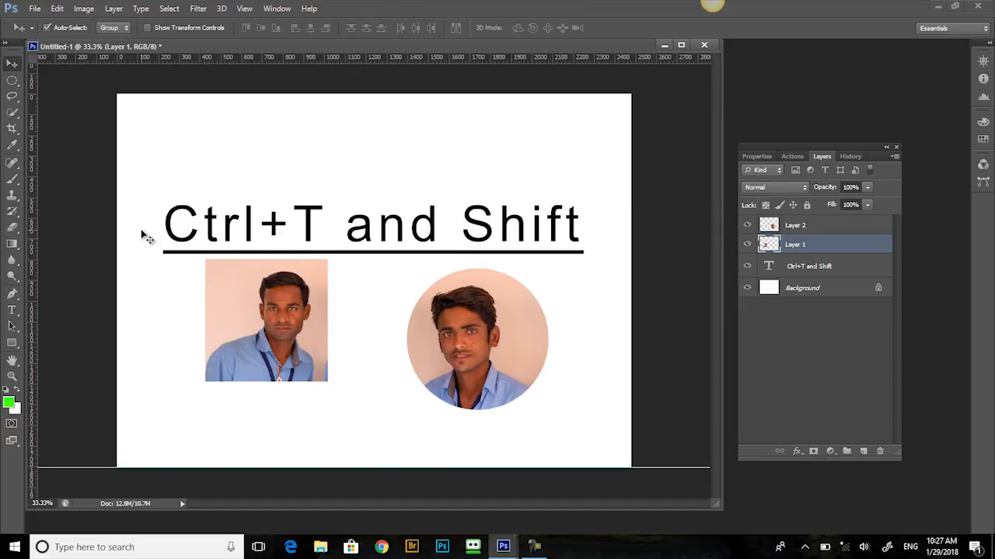
left_click_drag(253, 303, 244, 321)
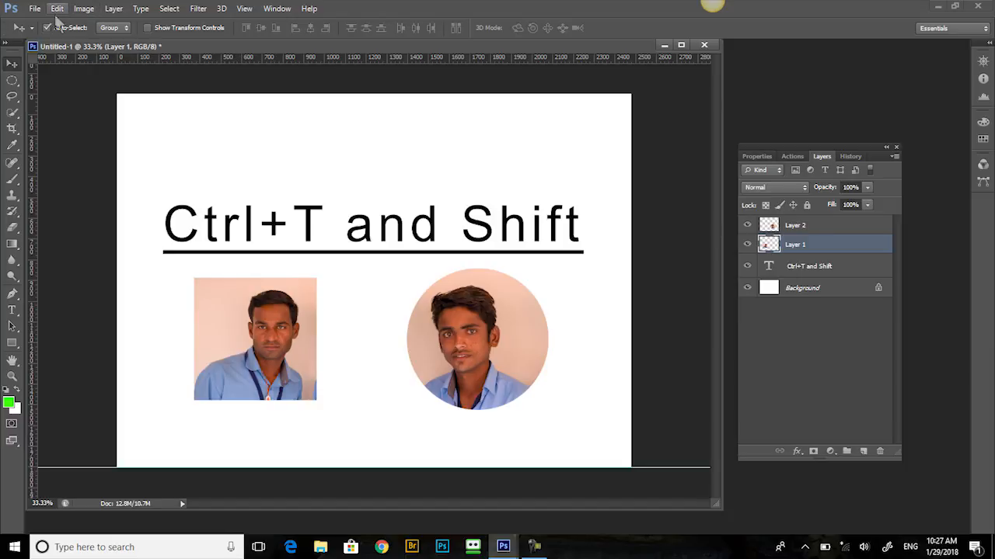
Save the document under a new name beginning with Ctrl, in Photoshop PSD format, in the Photoshop at Anandwan folder
left_click(34, 10)
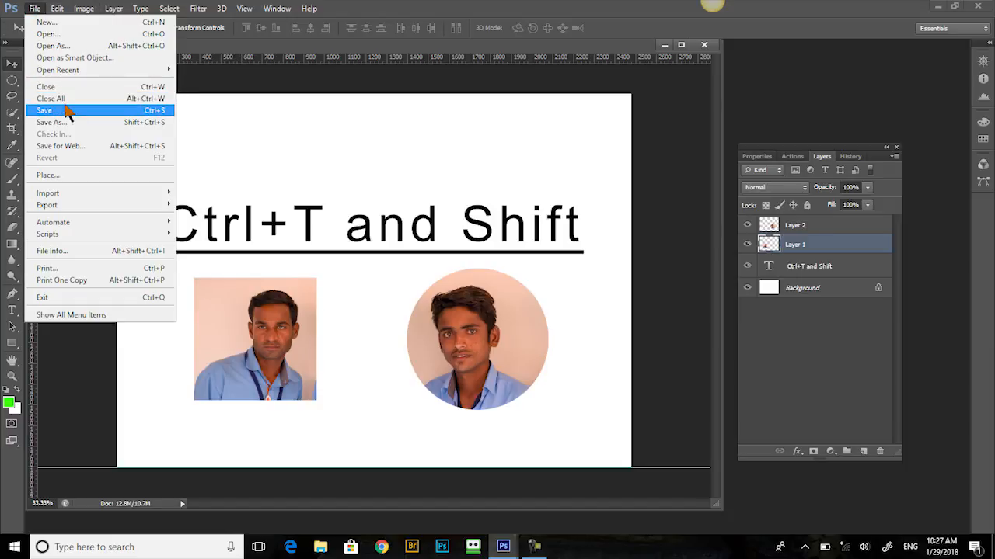
left_click(66, 123)
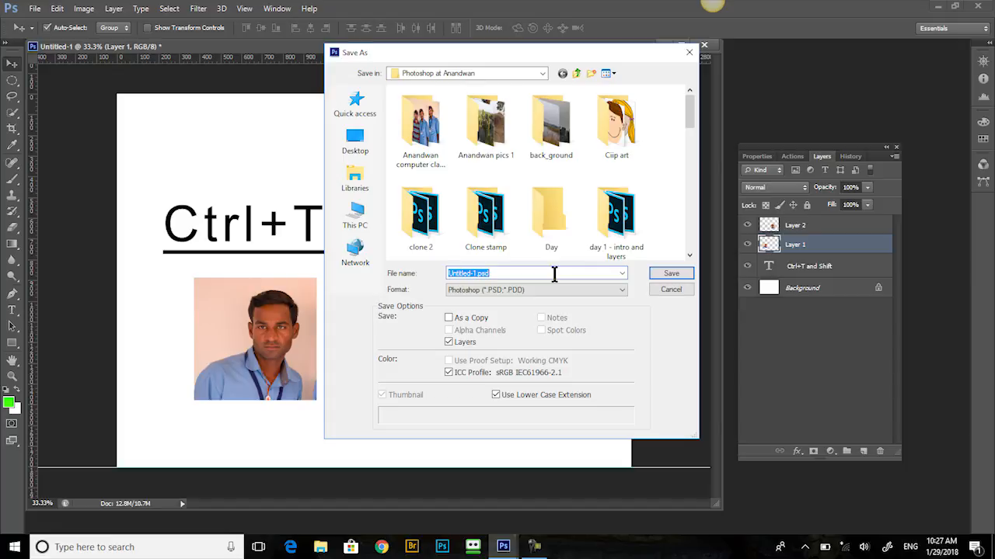
type("C")
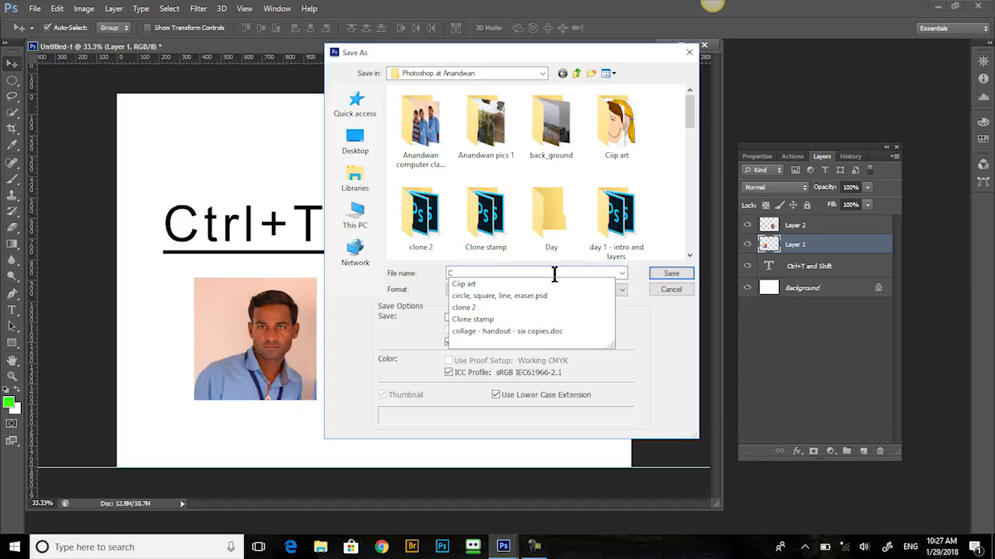
type("trl")
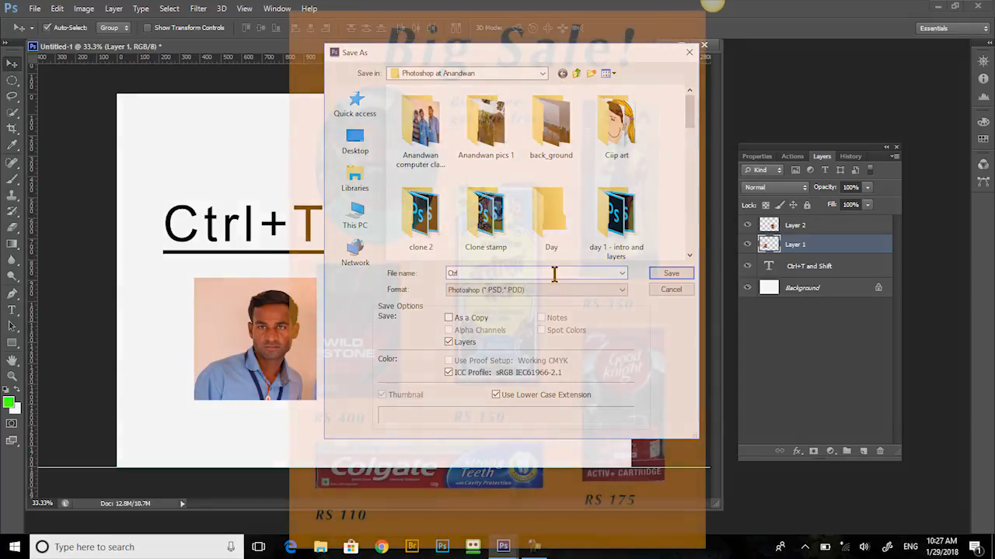